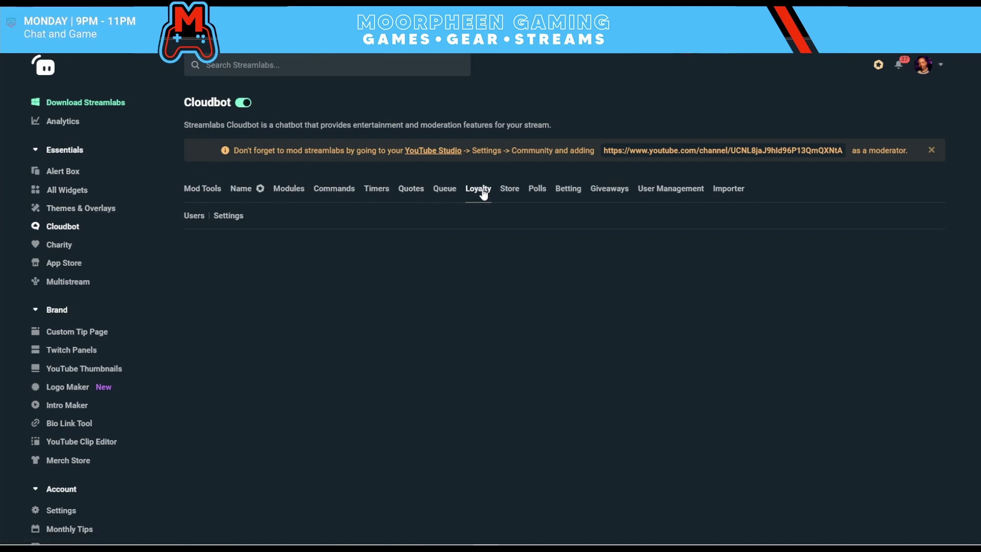
Review the Loyalty settings: Moorbits, 5 points per 5 minutes, 15 for active users
click(231, 217)
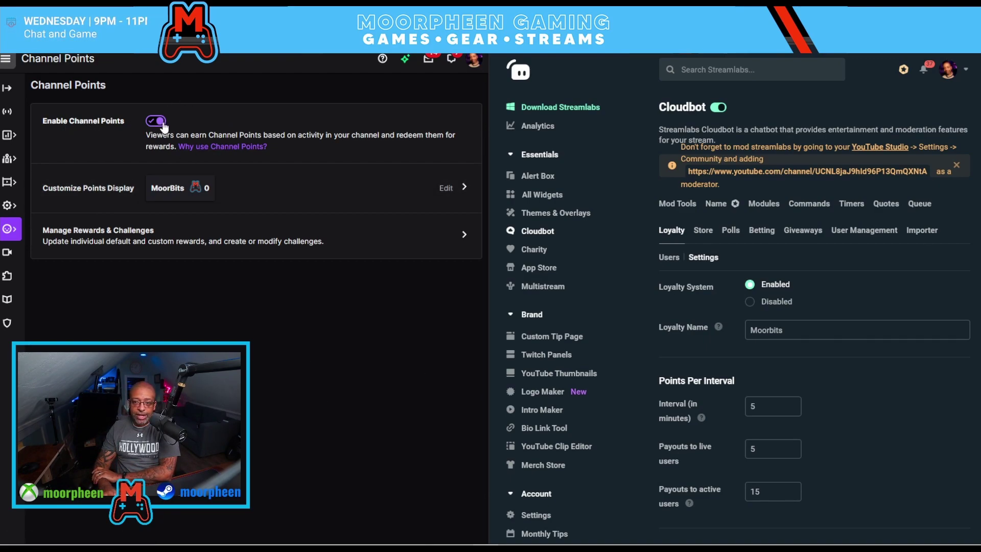
key(ctrl+plus)
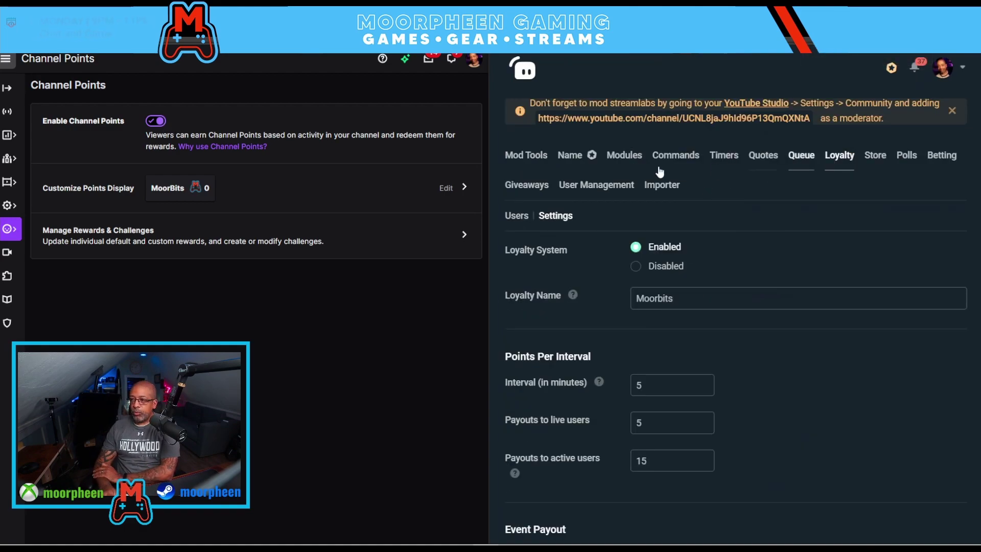
scroll(580, 212, down, 1)
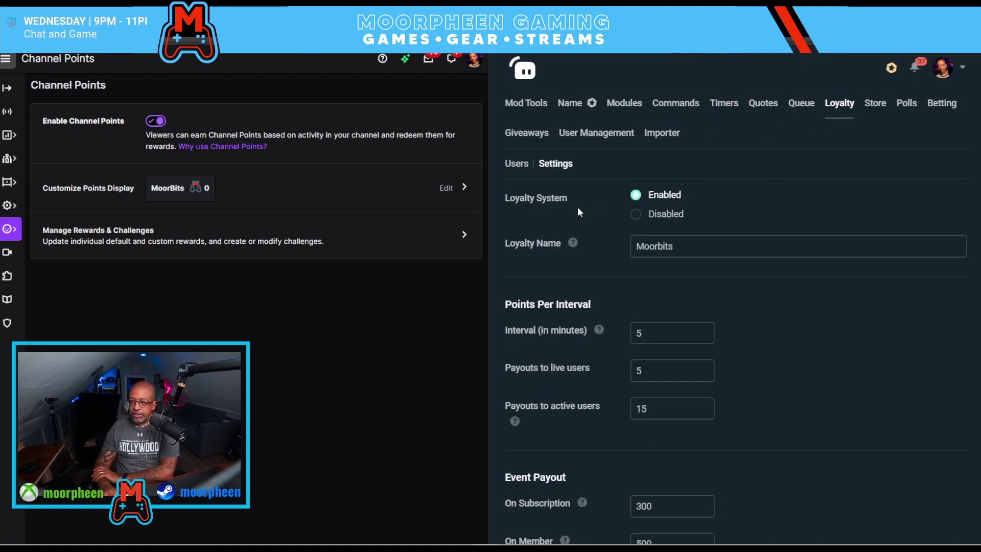
scroll(660, 184, down, 1)
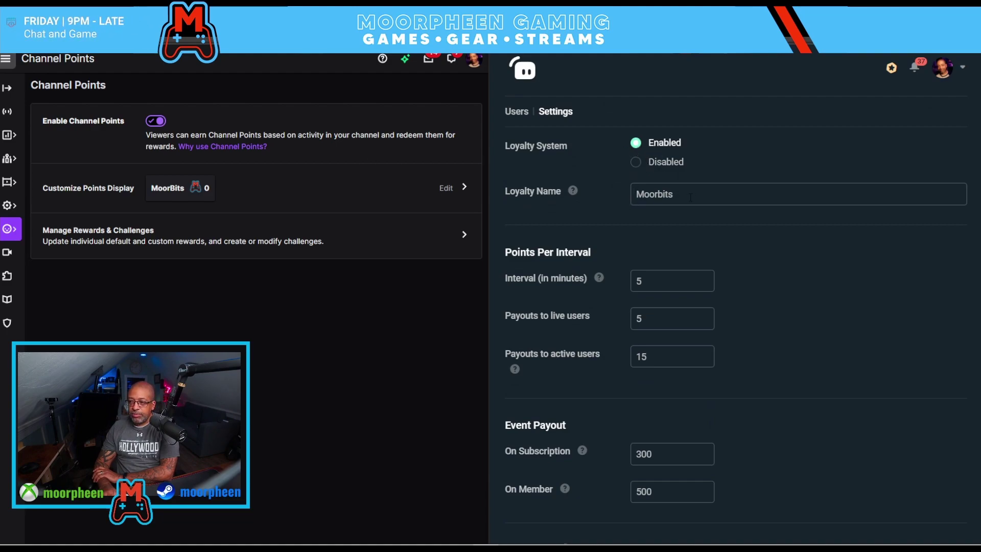
scroll(752, 234, down, 1)
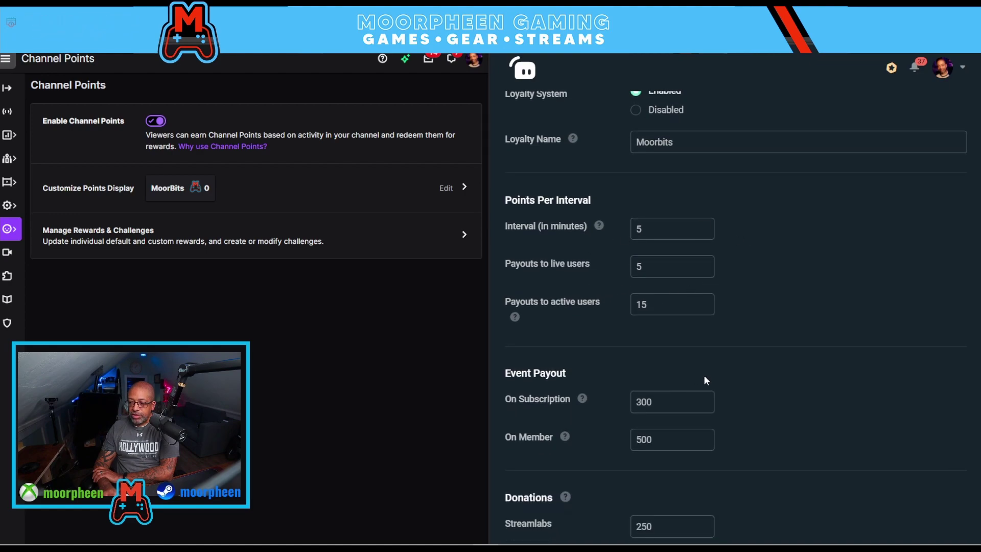
scroll(746, 289, up, 2)
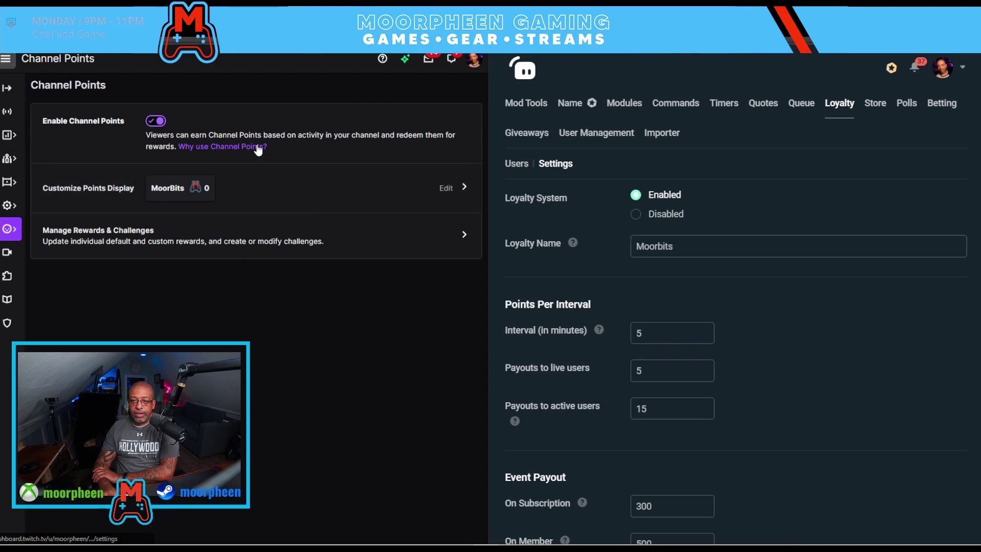
click(463, 190)
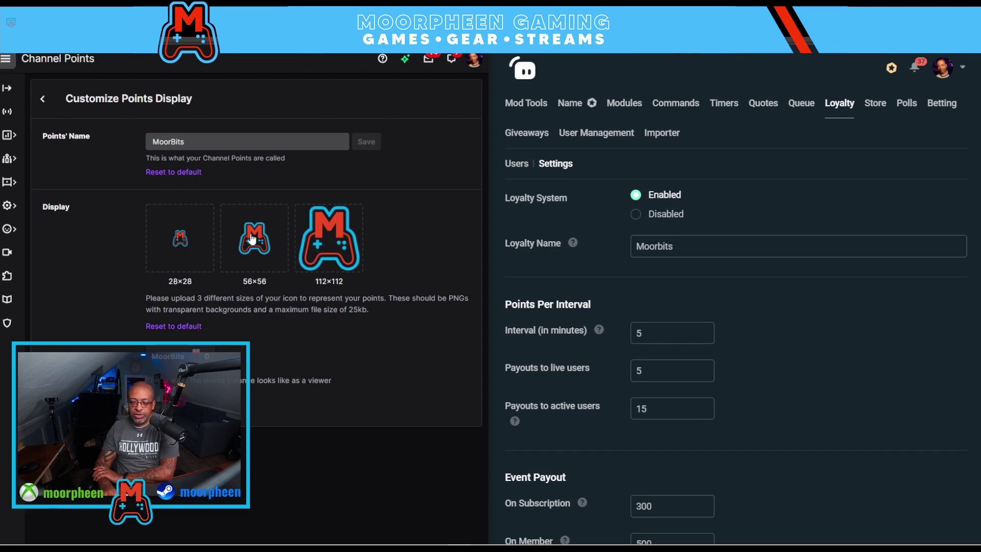
click(44, 102)
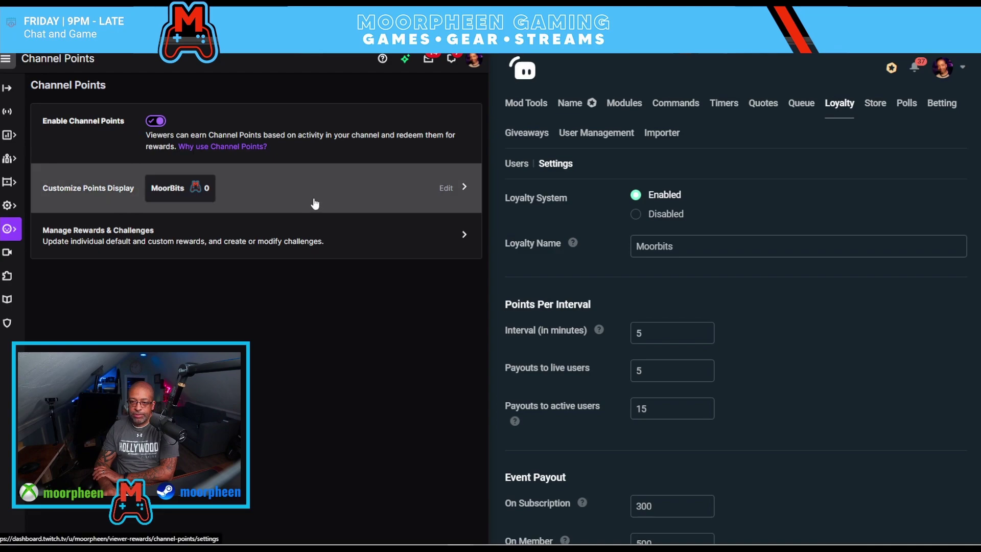
Review the Twitch channel's custom rewards and their costs under Manage Rewards & Challenges
click(464, 237)
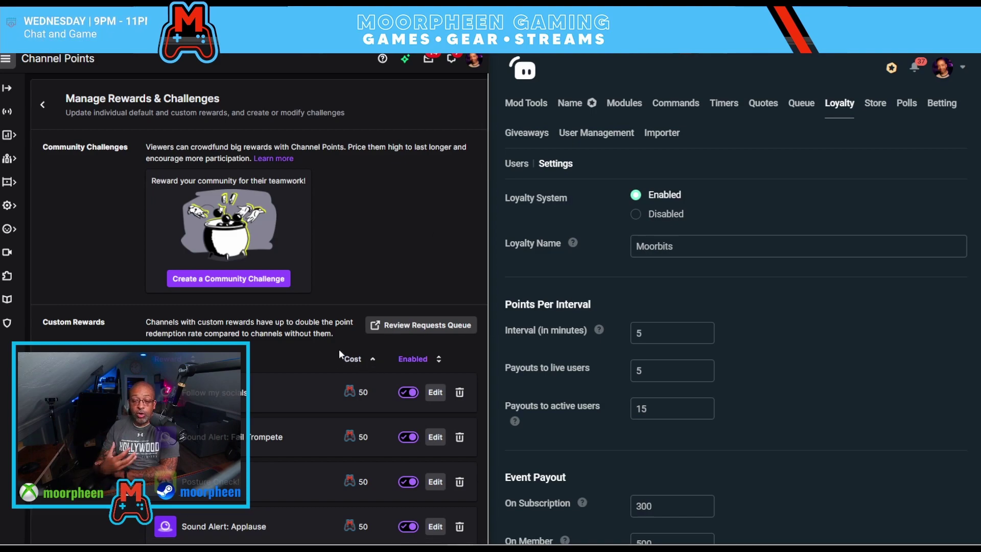
scroll(339, 348, down, 5)
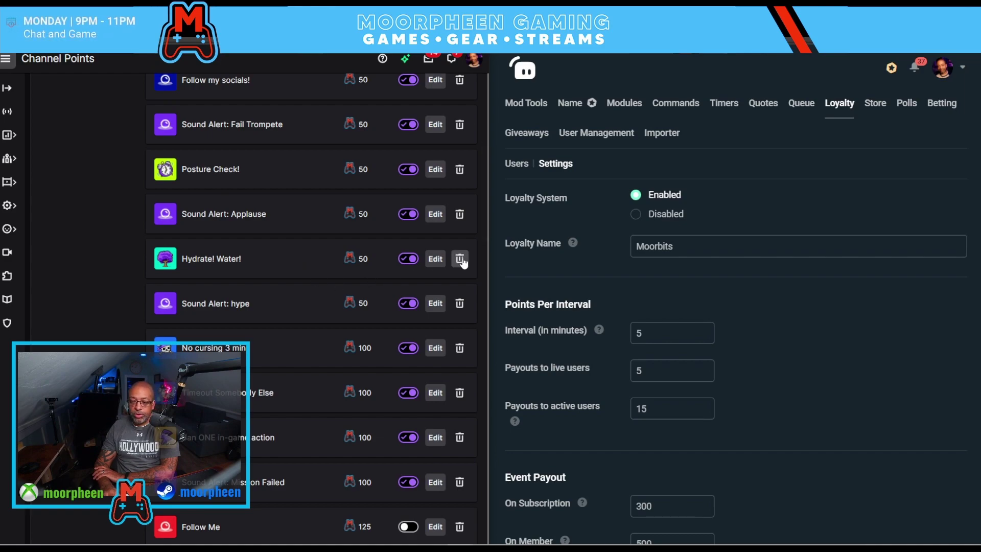
scroll(350, 292, up, 2)
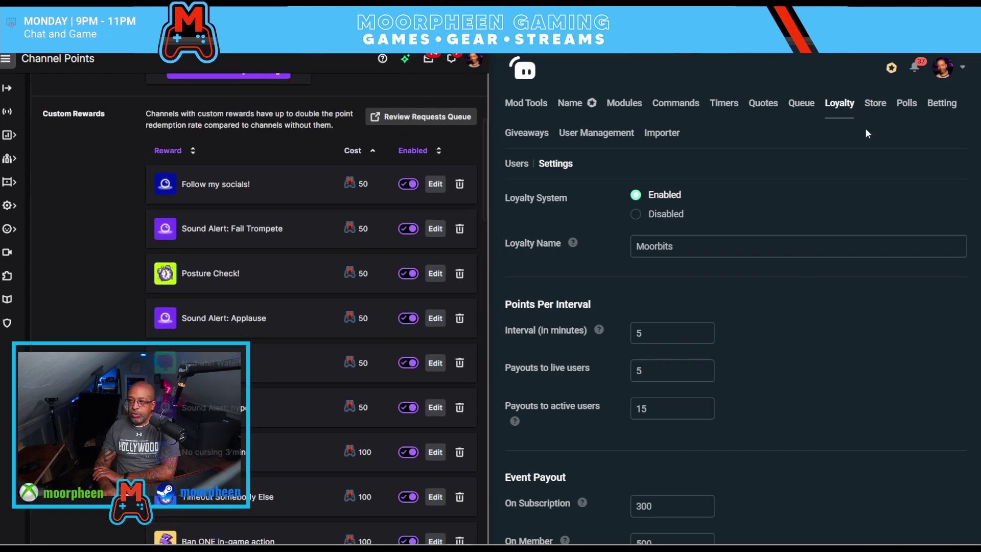
click(875, 105)
Browse the Cloudbot Loyalty Store items, including Dab (300) and Follow my socials! (50)
scroll(817, 230, down, 1)
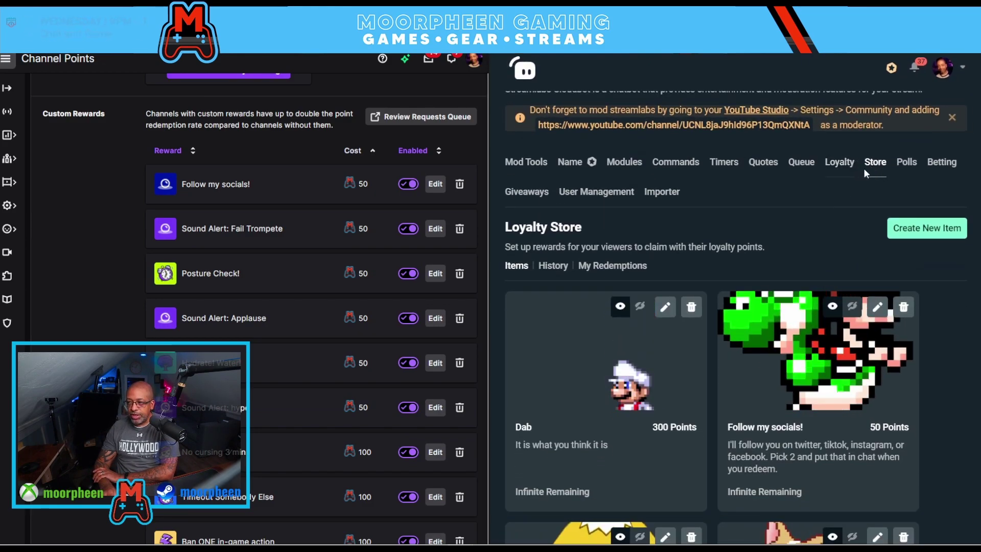
scroll(710, 211, down, 2)
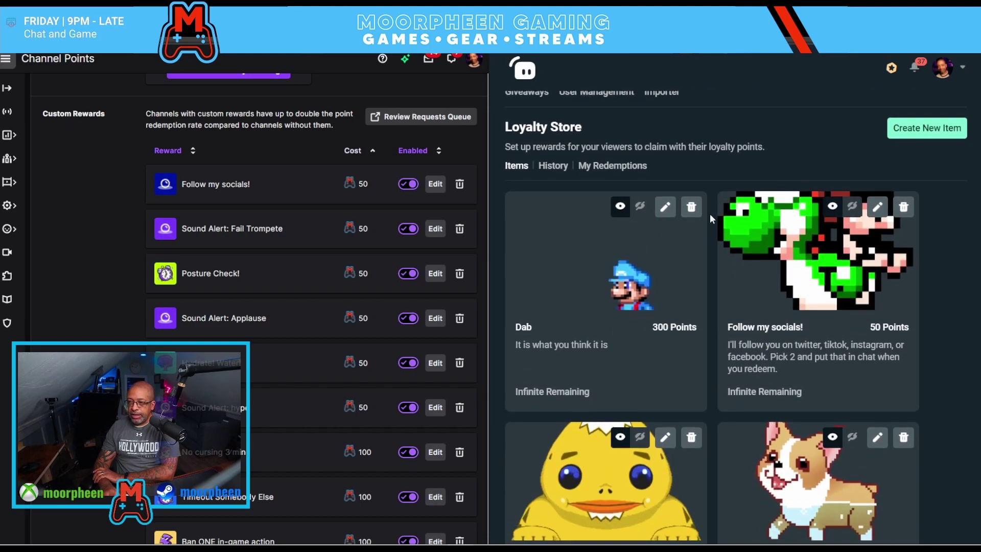
scroll(709, 232, down, 7)
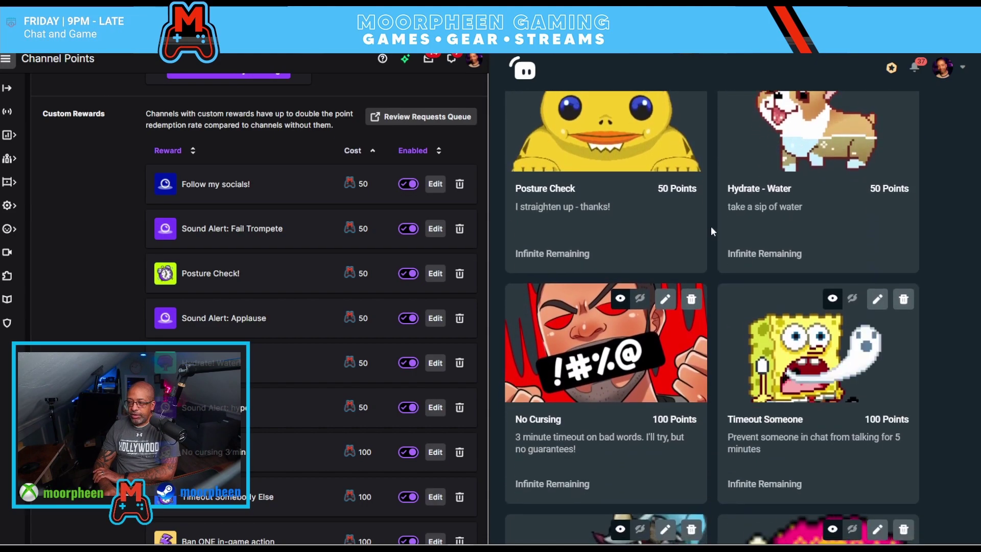
scroll(713, 231, down, 8)
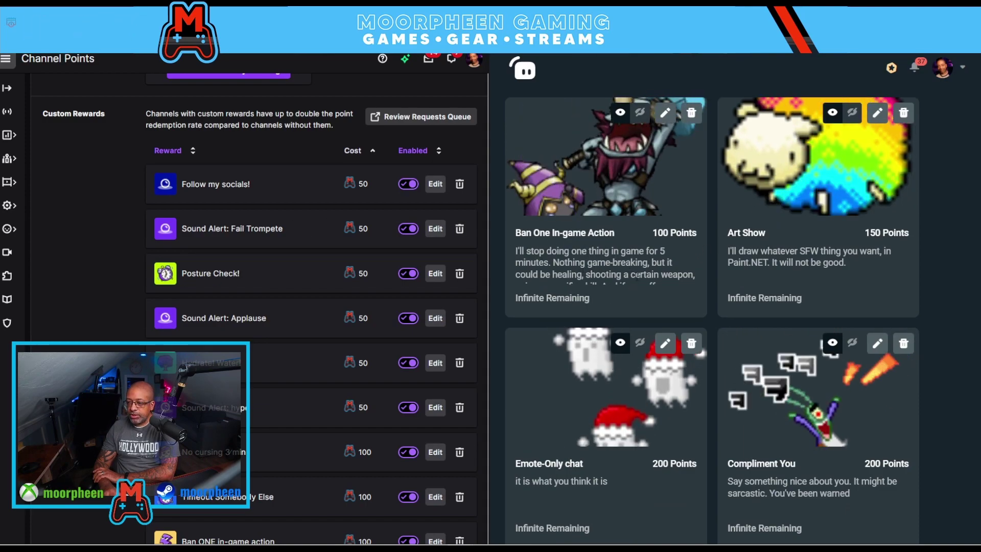
scroll(712, 307, up, 1)
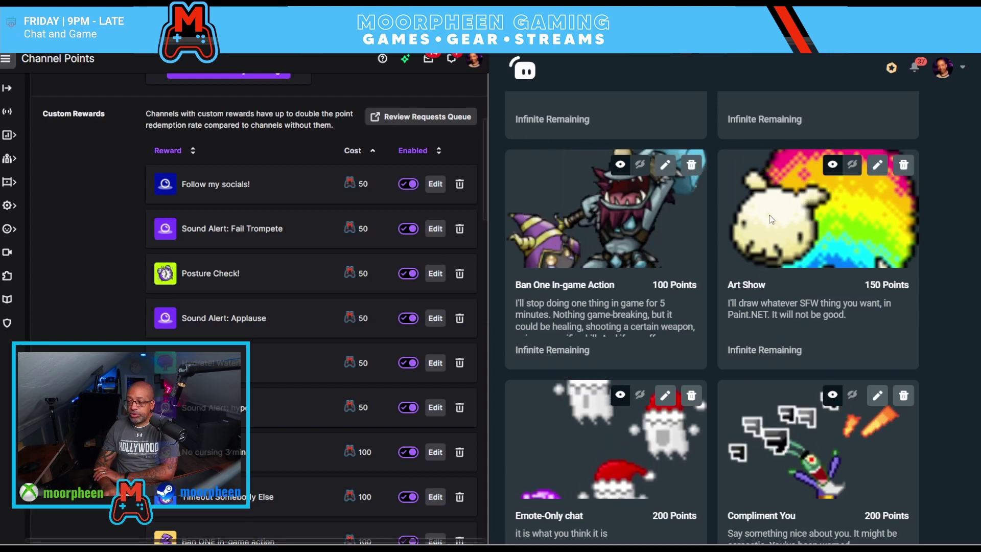
scroll(715, 264, up, 5)
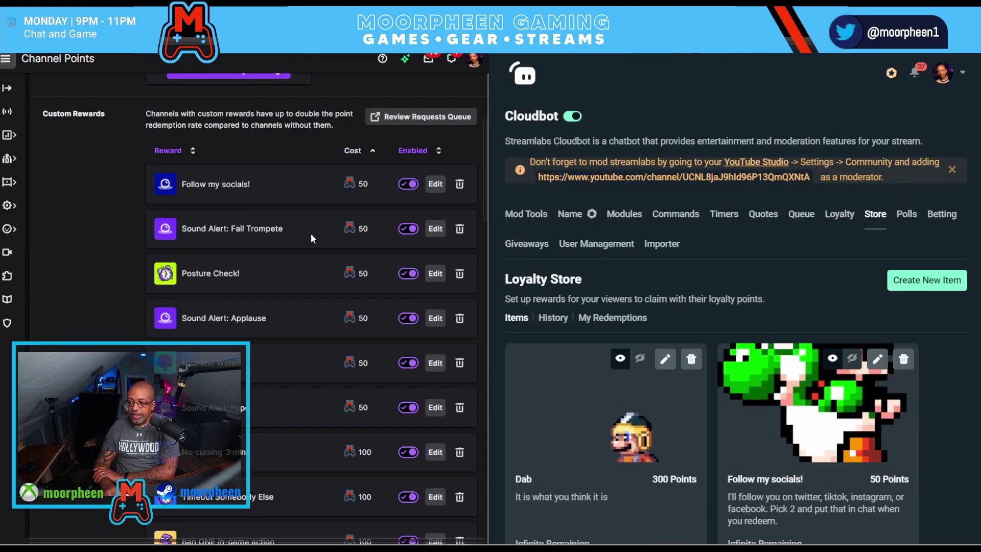
scroll(467, 210, up, 1)
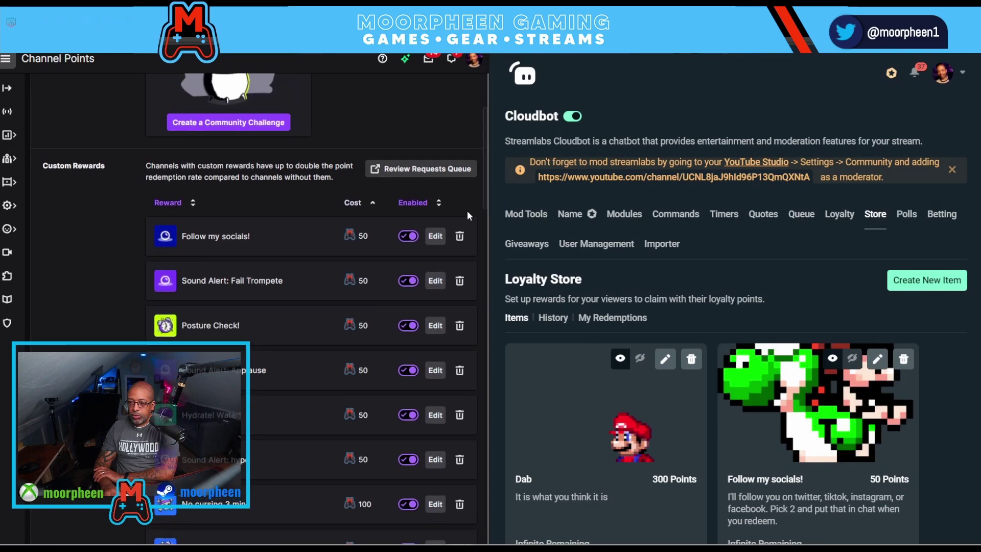
scroll(471, 219, down, 15)
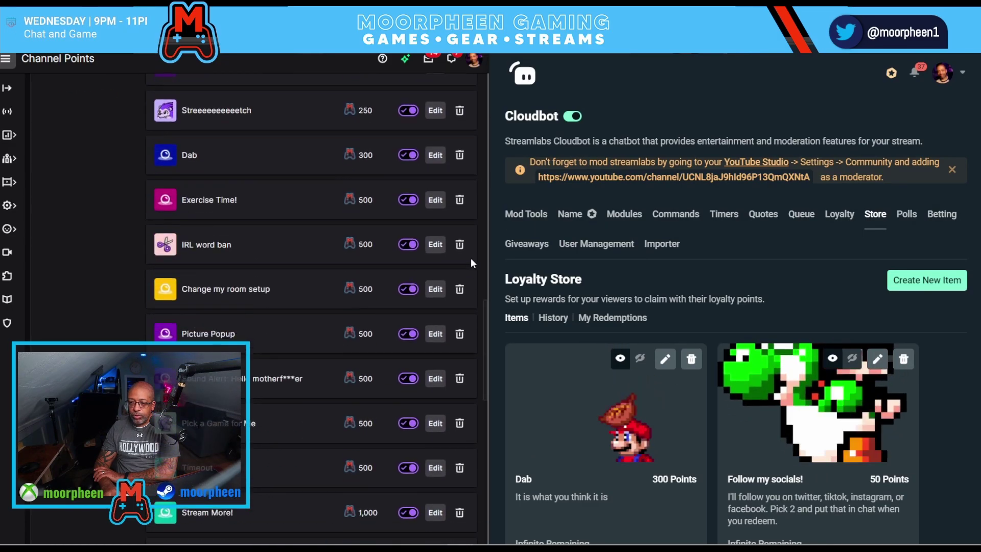
scroll(470, 257, down, 10)
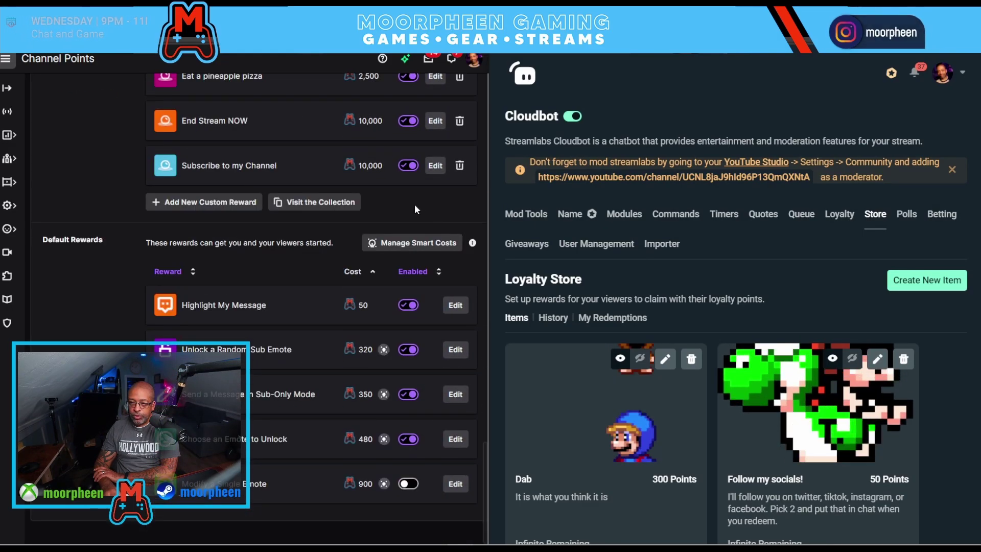
click(185, 203)
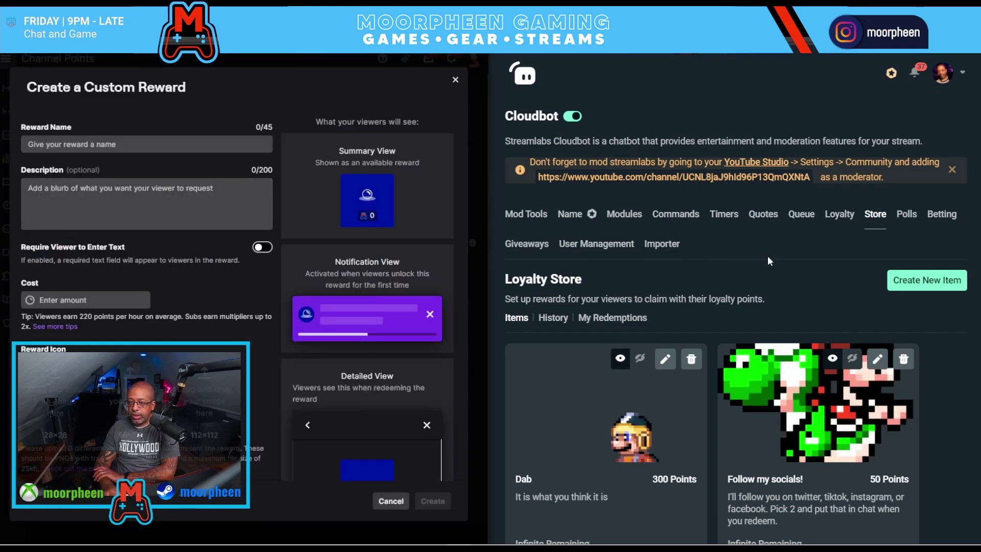
Start a new Cloudbot loyalty store item, a Stream Perk costing 10
scroll(908, 294, down, 1)
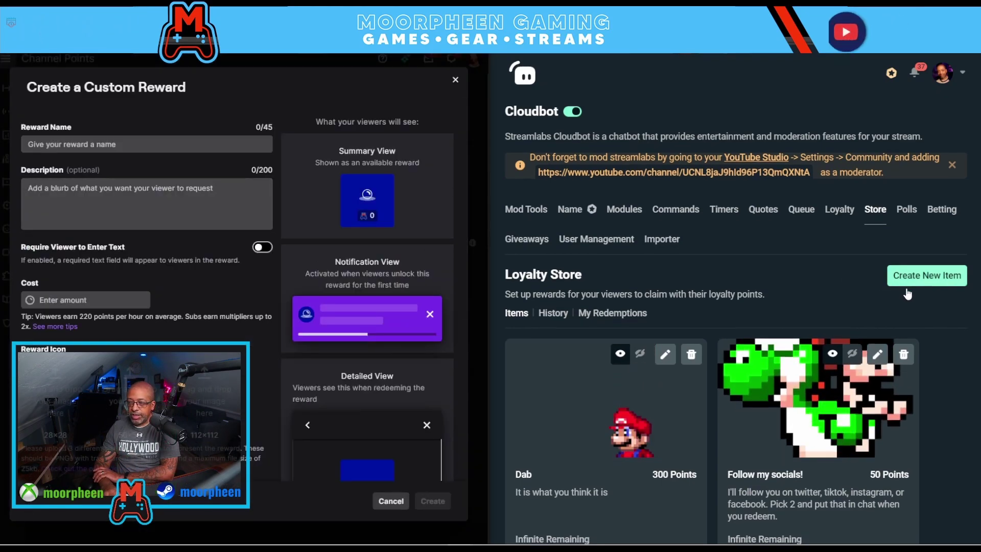
scroll(907, 294, down, 2)
click(938, 230)
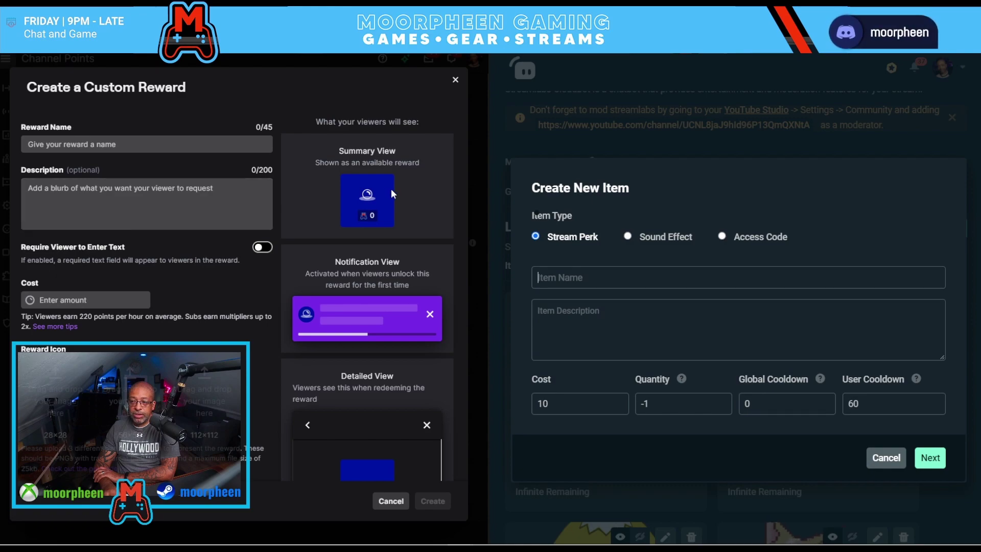
Enable Cooldown & Limits on the new Twitch custom reward
scroll(260, 256, down, 1)
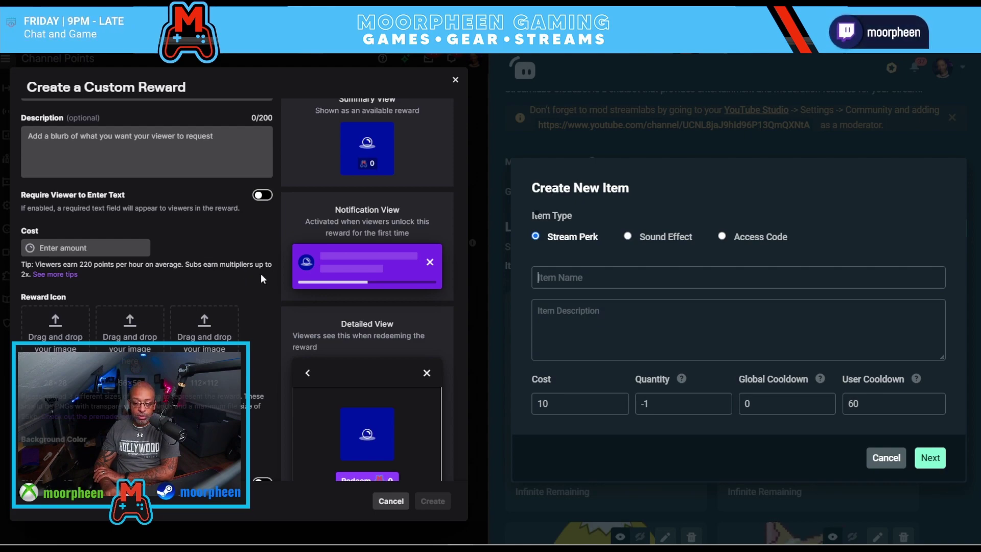
scroll(262, 278, down, 3)
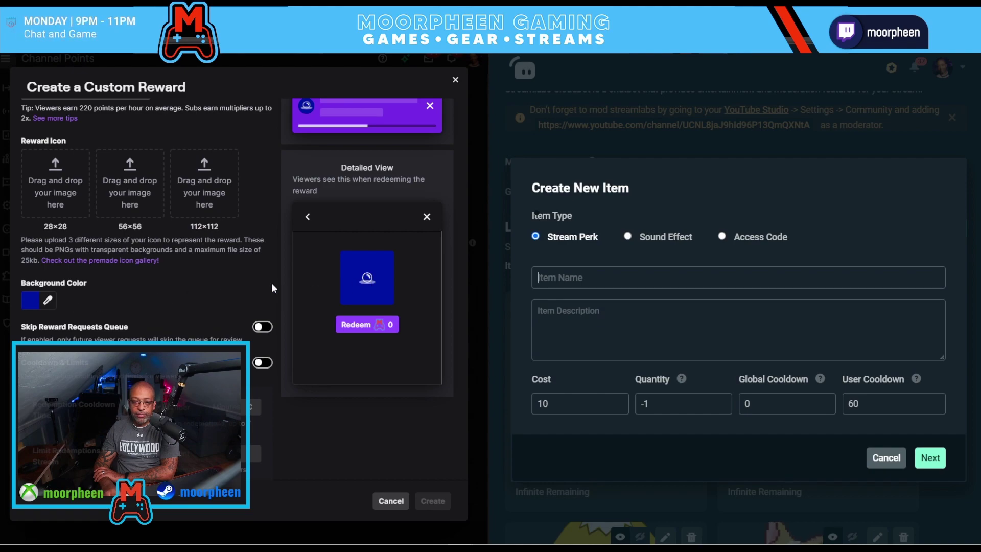
scroll(272, 283, down, 1)
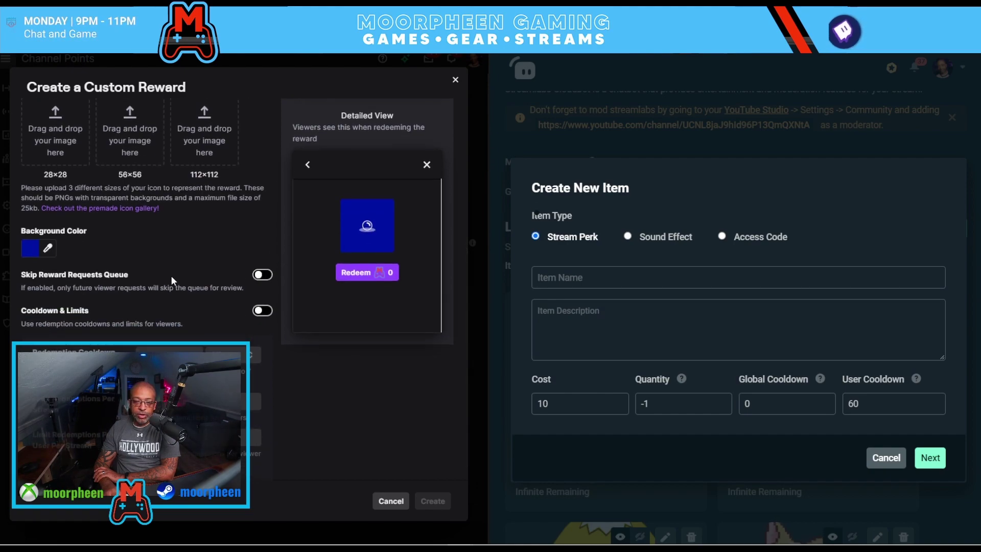
scroll(170, 275, down, 1)
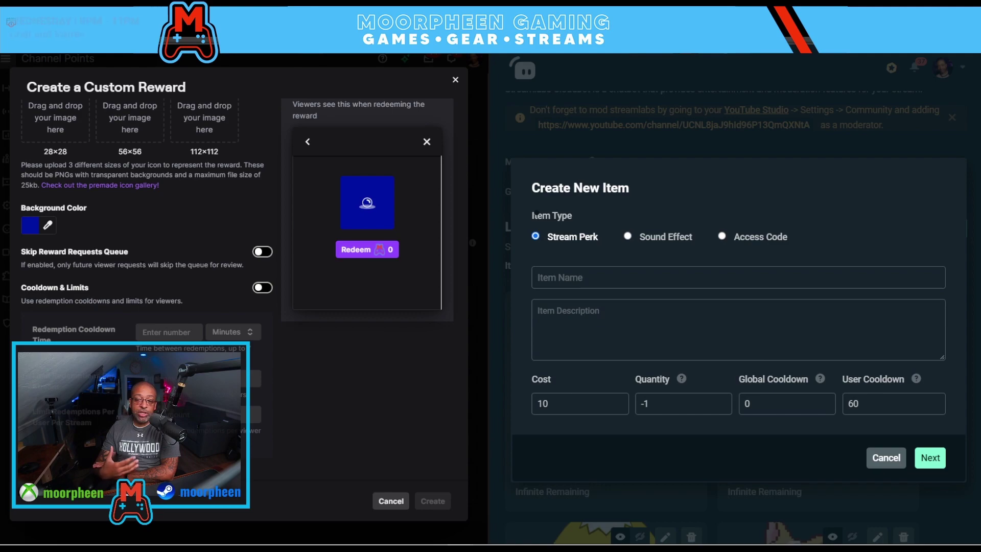
click(264, 288)
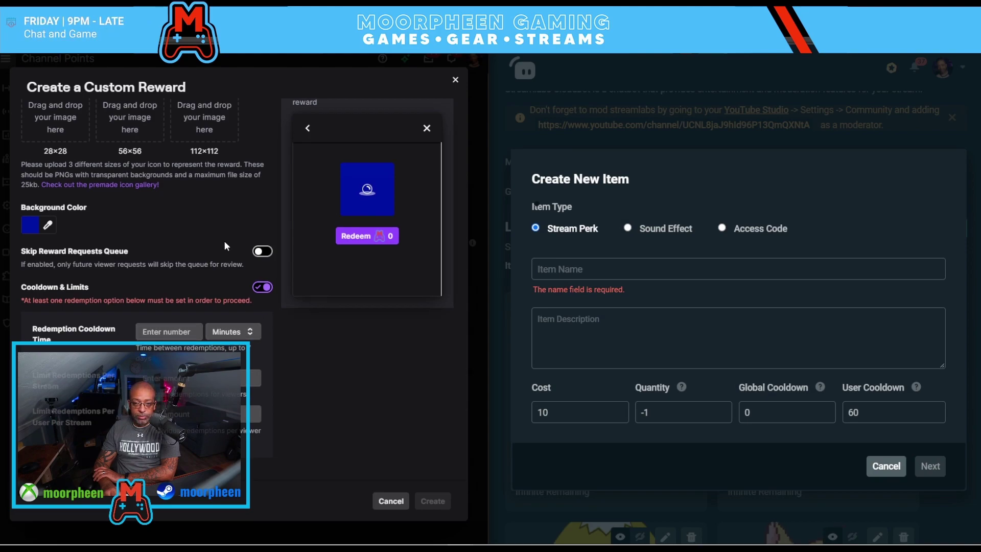
scroll(225, 245, up, 2)
scroll(250, 358, down, 2)
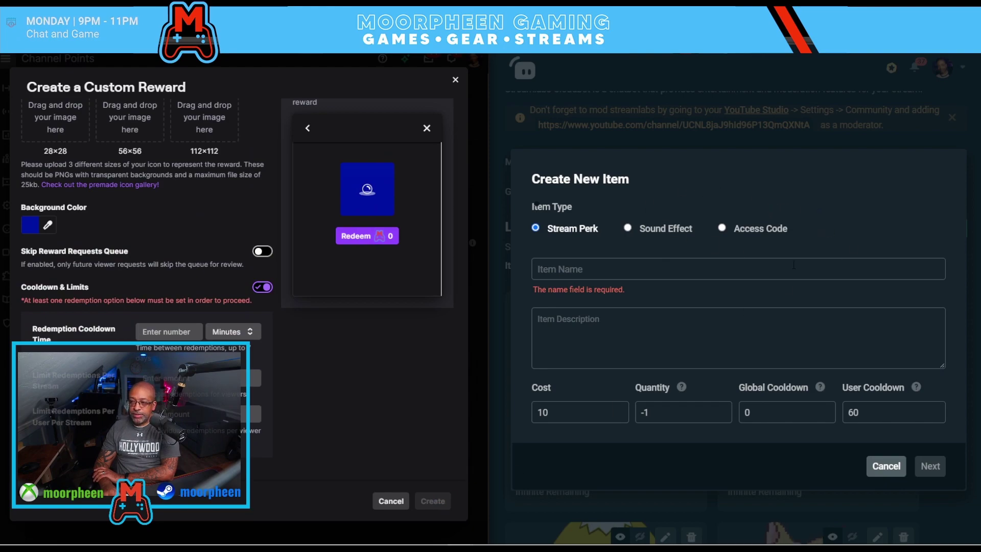
scroll(878, 261, down, 1)
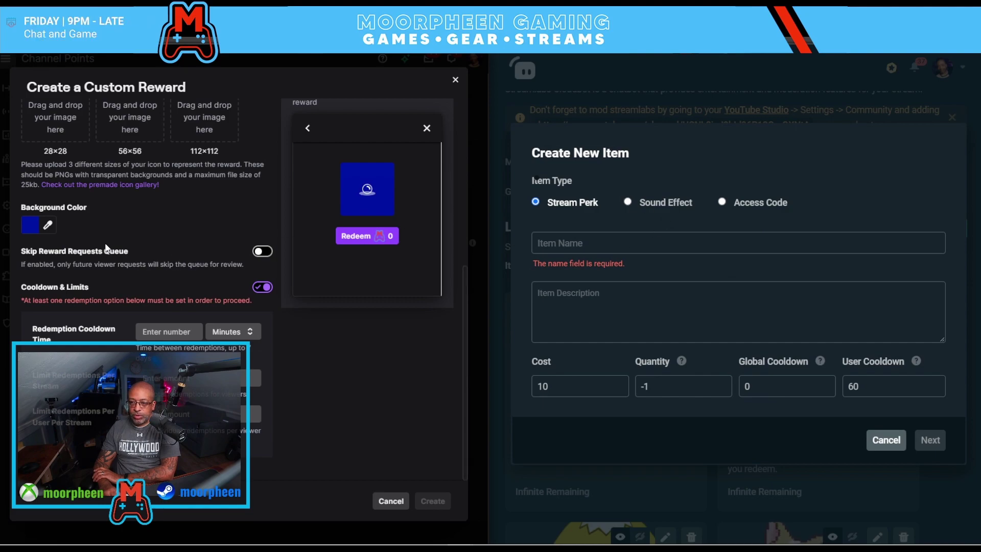
scroll(100, 248, up, 5)
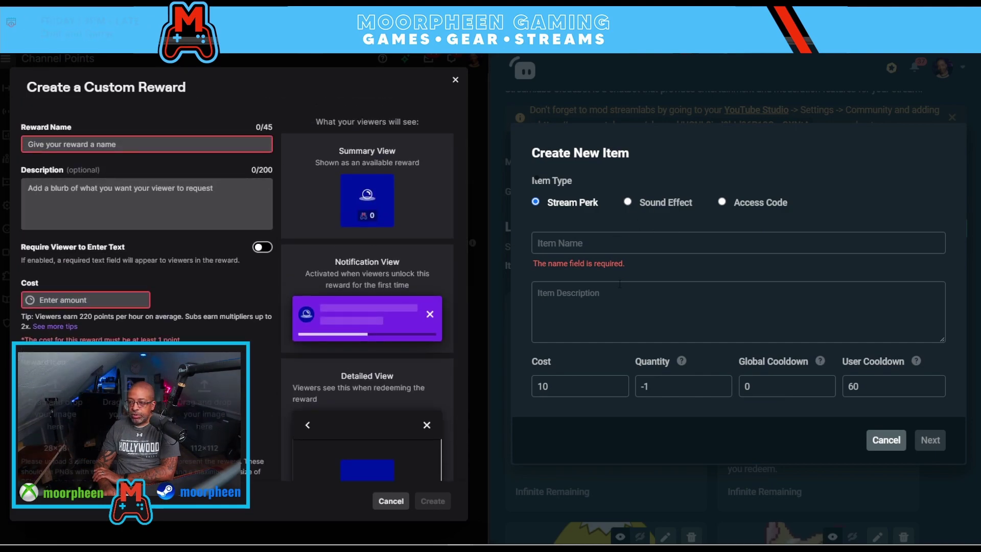
Name the Stream Perk item 'test' with description 'test', checking the Quantity and Cooldown tooltips
click(609, 249)
text(st)
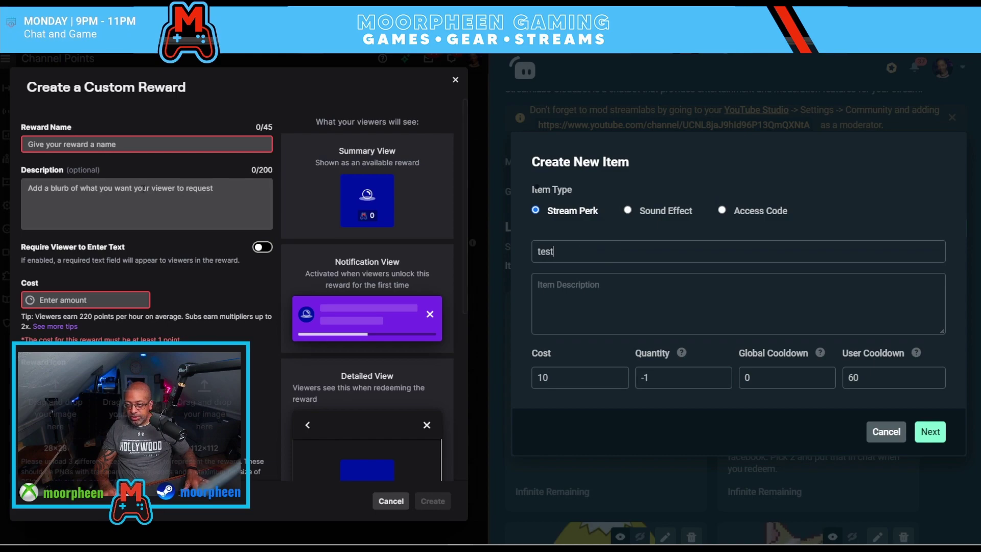
click(582, 293)
text(test)
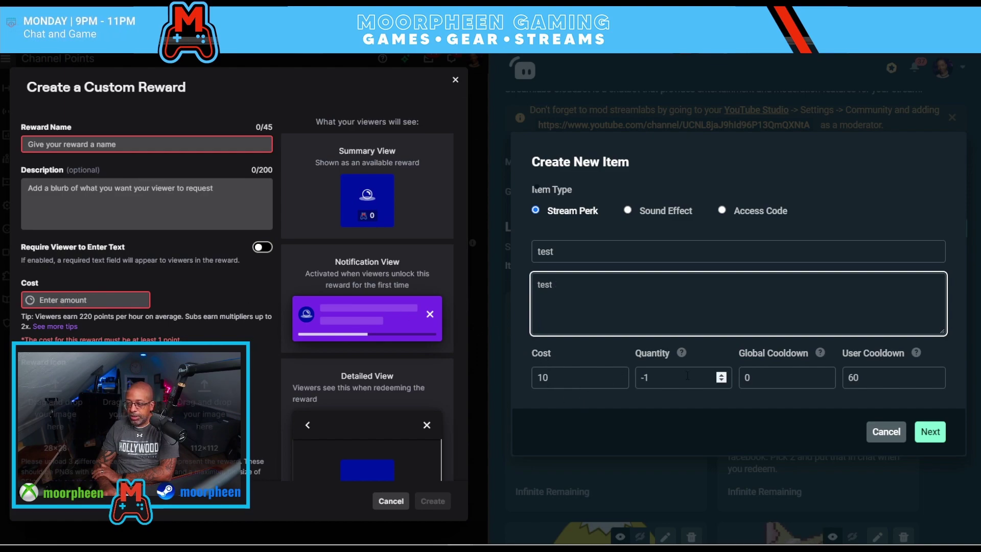
mouse_move(682, 353)
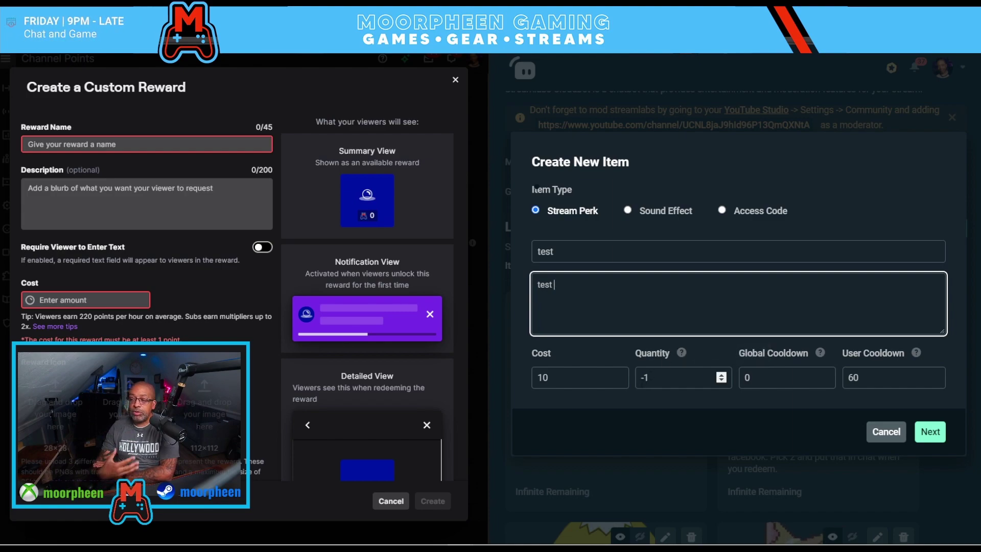
mouse_move(820, 352)
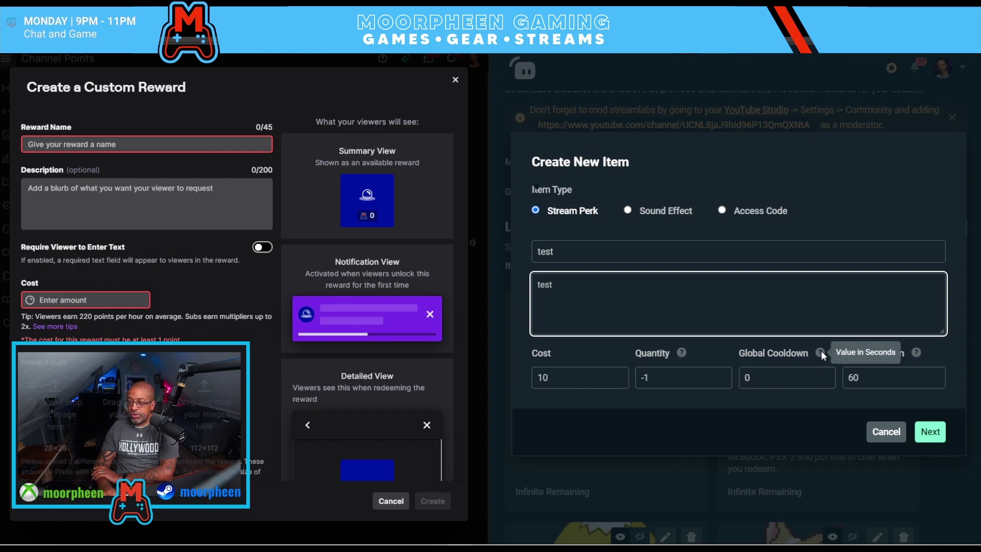
Check the redemption cooldown time units, leaving Minutes selected
scroll(251, 359, down, 5)
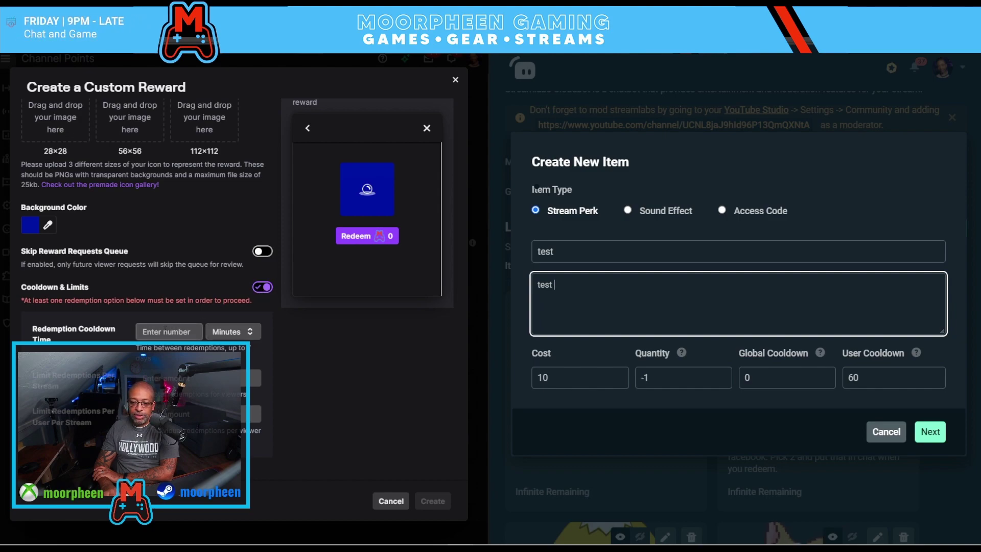
click(248, 331)
click(277, 354)
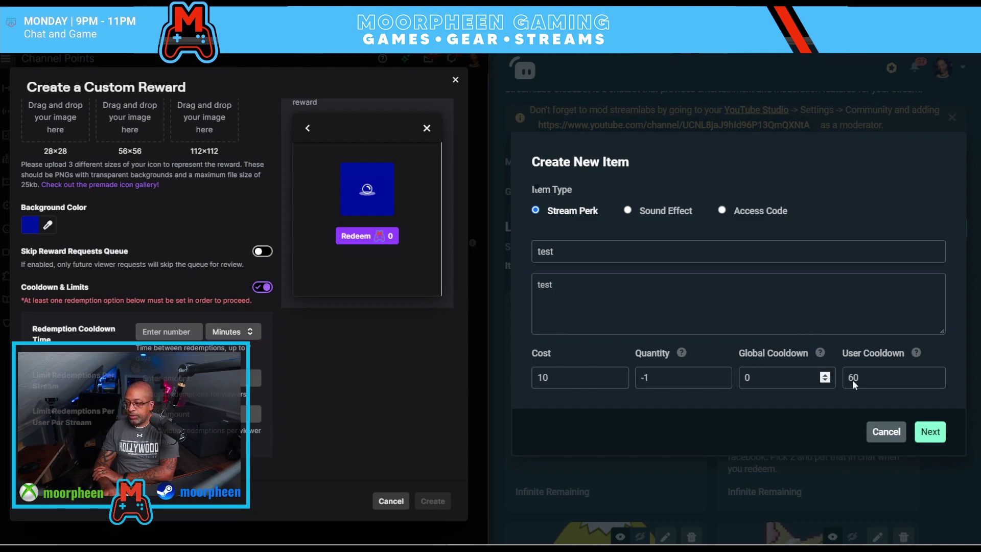
Advance the Cloudbot item to Item Content; fill the Twitch reward as 'test', cost 10, description 'test'
click(929, 432)
scroll(218, 297, up, 10)
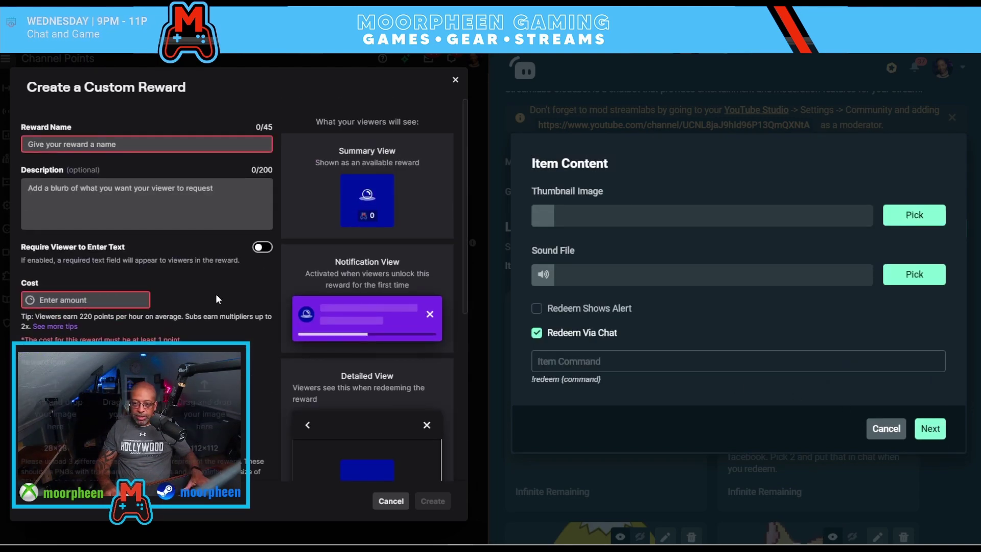
click(146, 144)
text(test)
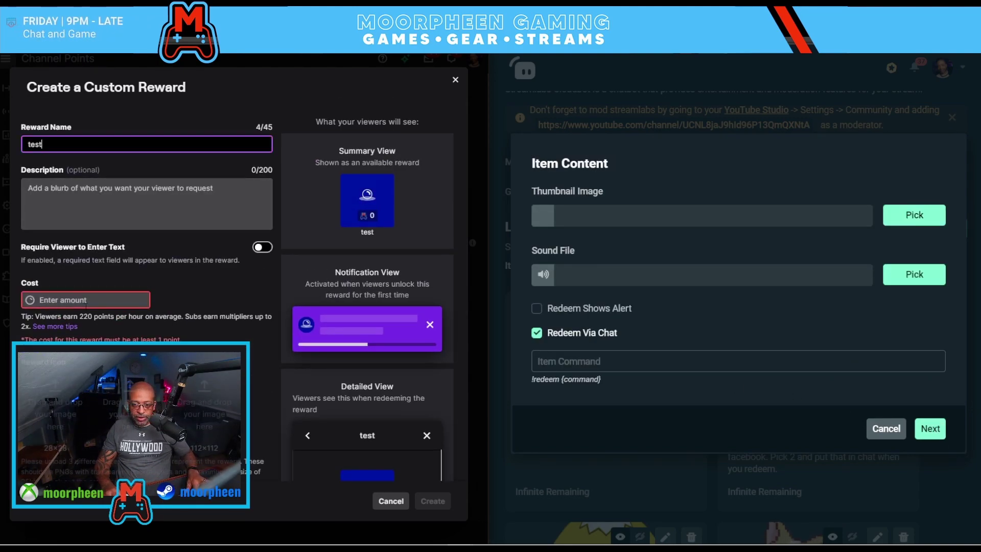
click(86, 300)
text(10)
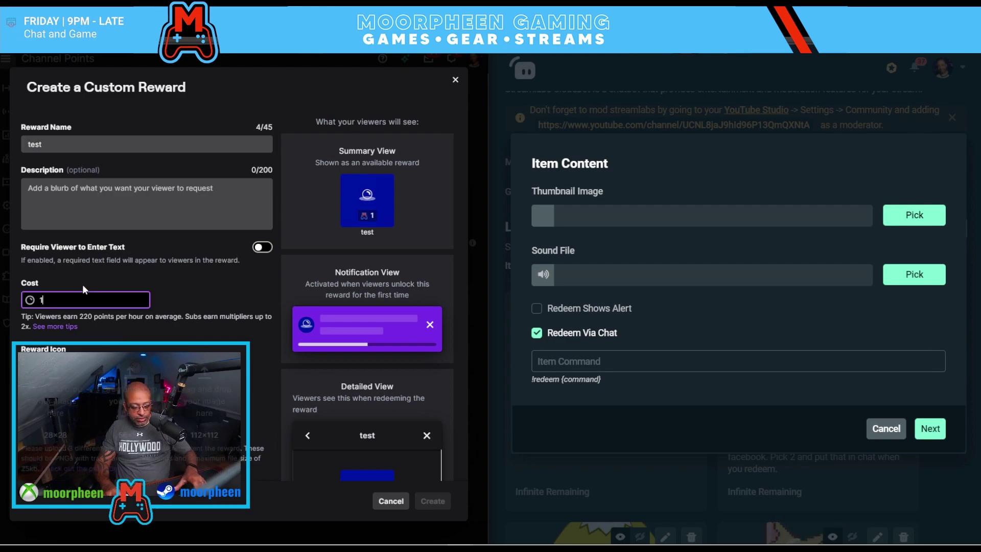
click(149, 203)
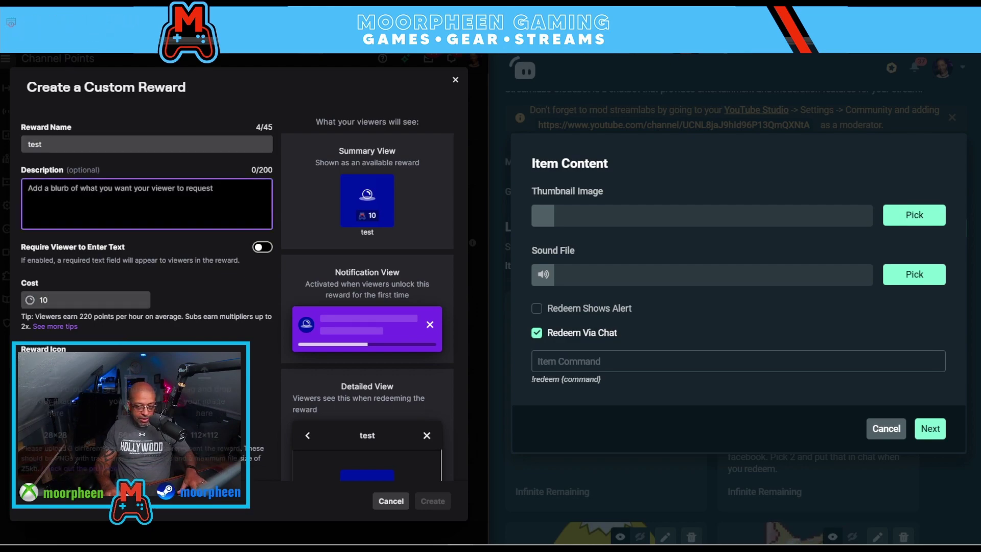
text(test)
Turn Cooldown & Limits off for the Twitch 'test' reward
scroll(260, 374, down, 5)
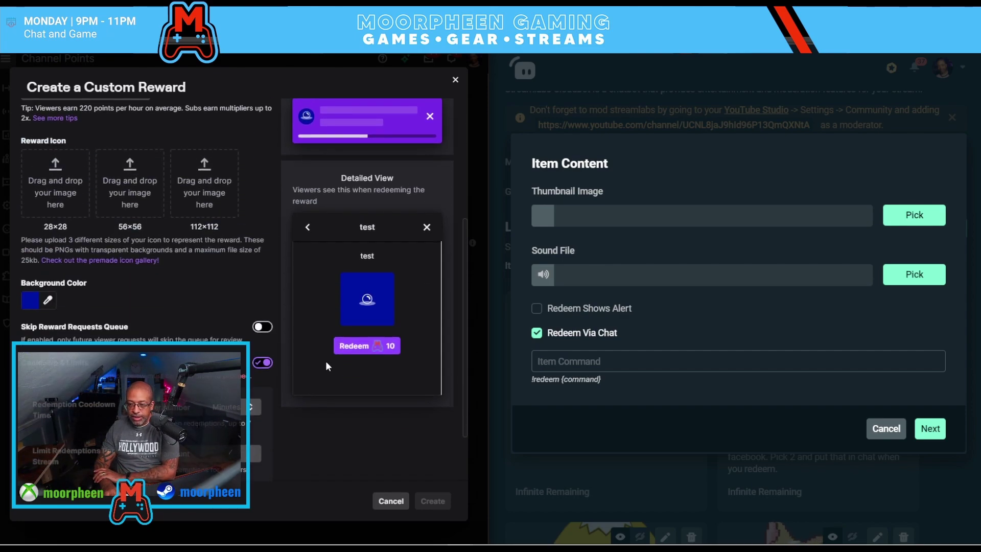
scroll(263, 378, down, 1)
scroll(379, 414, up, 1)
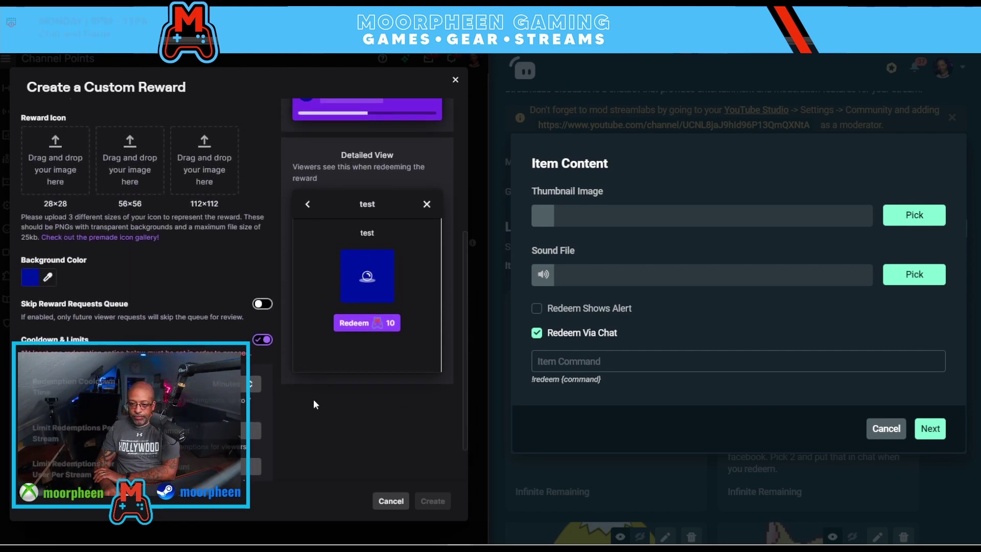
click(261, 342)
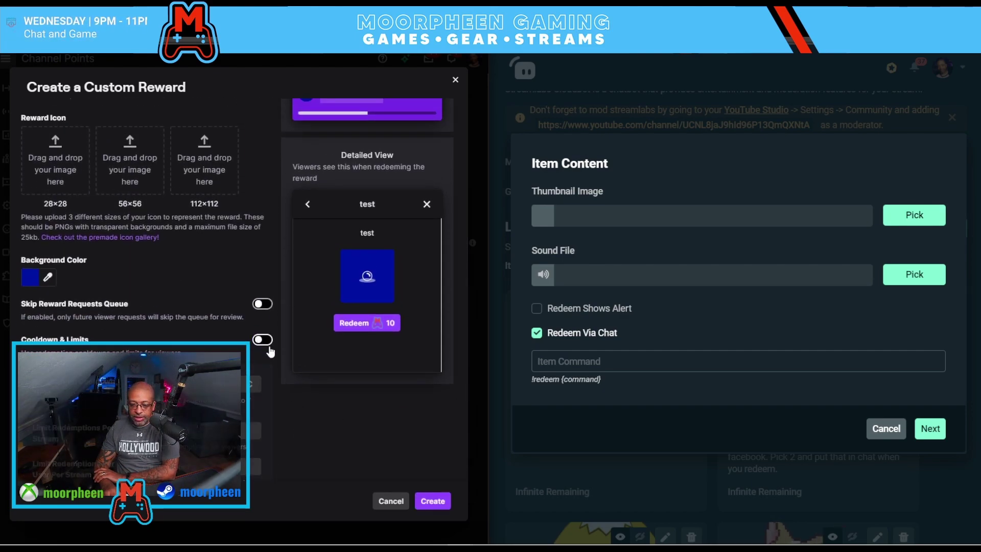
scroll(393, 398, up, 4)
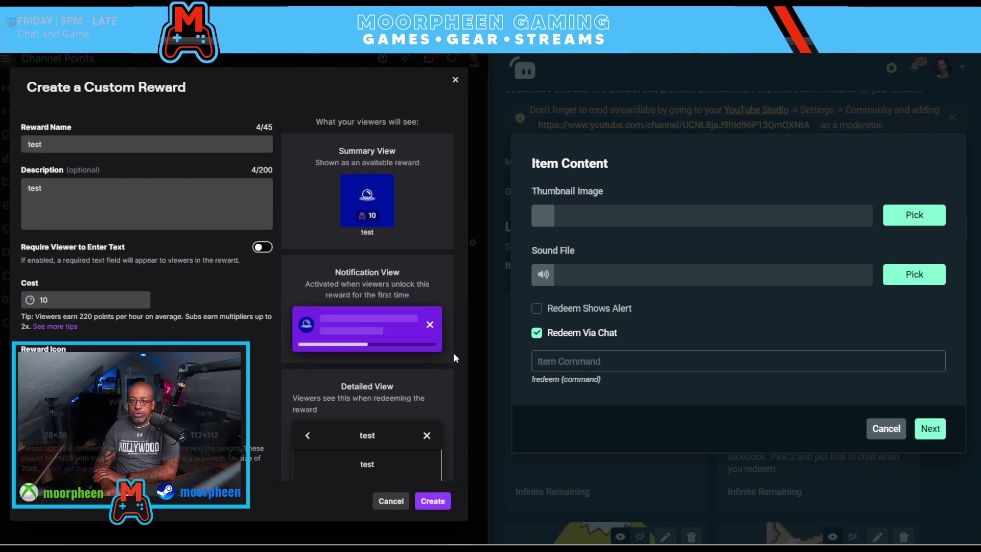
scroll(445, 278, down, 4)
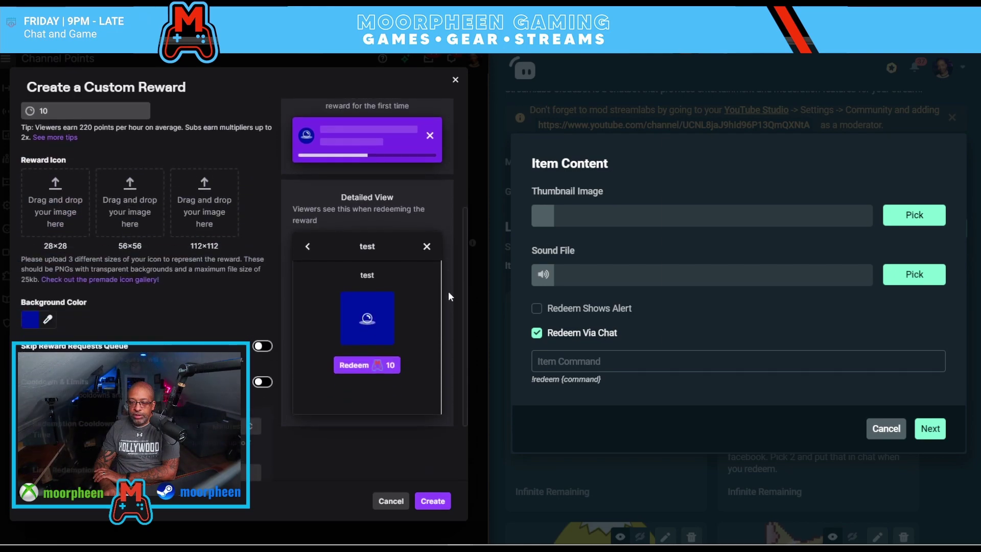
scroll(447, 299, down, 1)
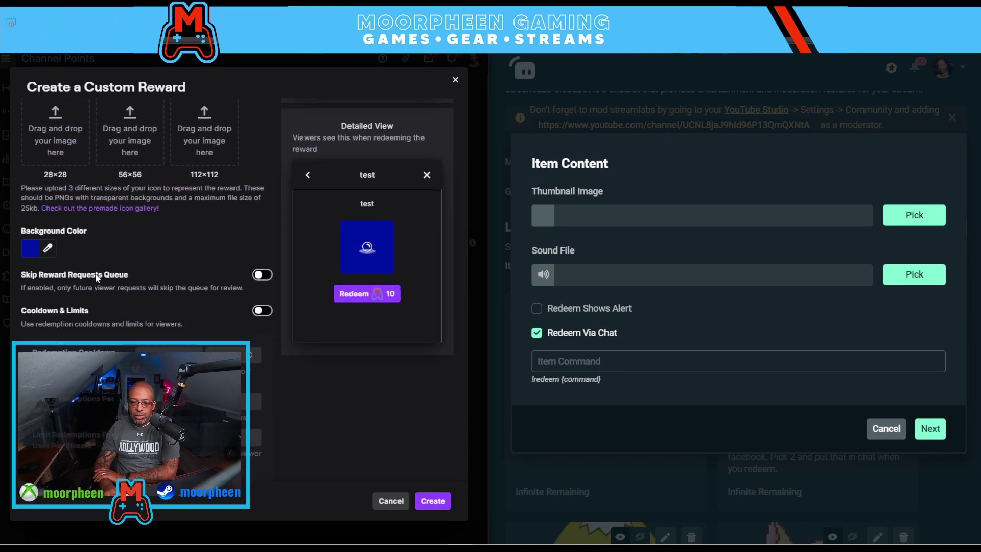
scroll(187, 206, up, 2)
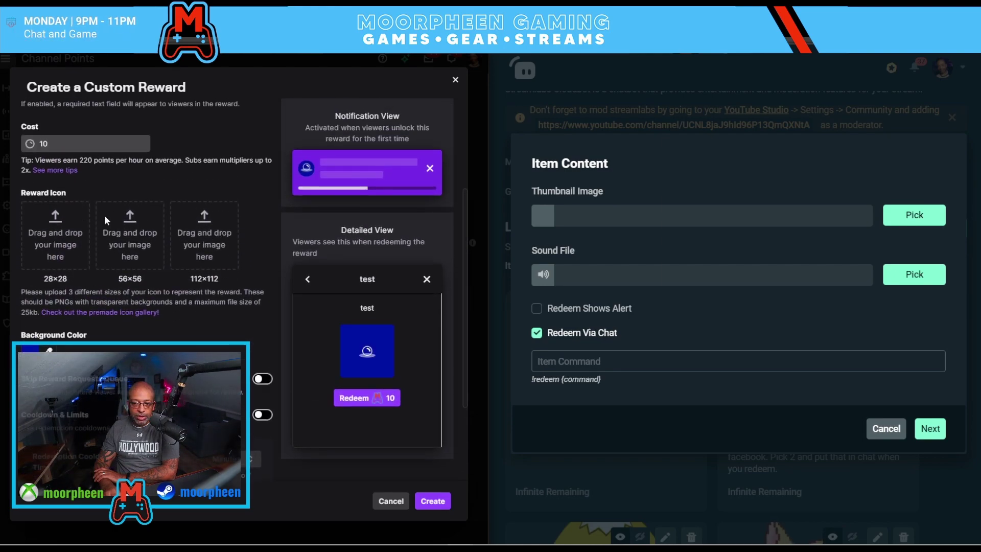
scroll(271, 281, up, 3)
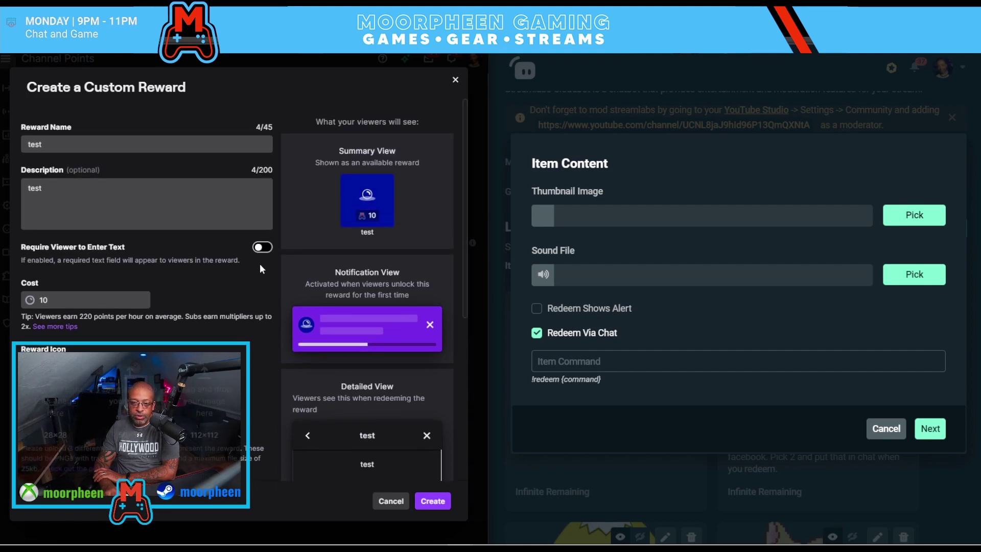